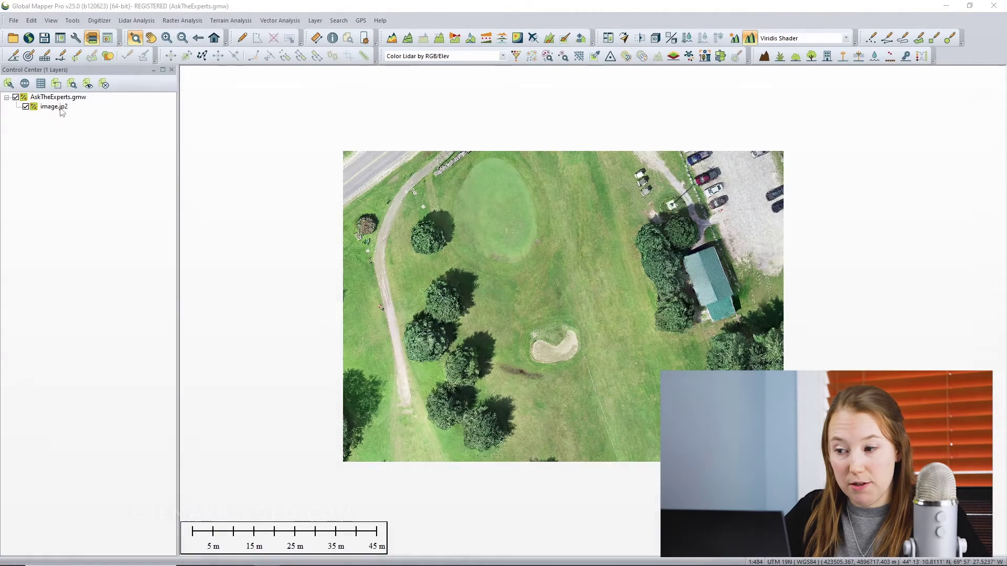
Examine the rotation angle and rotation origin settings for a specified coordinate transformation of the image.jp2 layer
{"action": "right_click", "coordinate": [61, 108]}
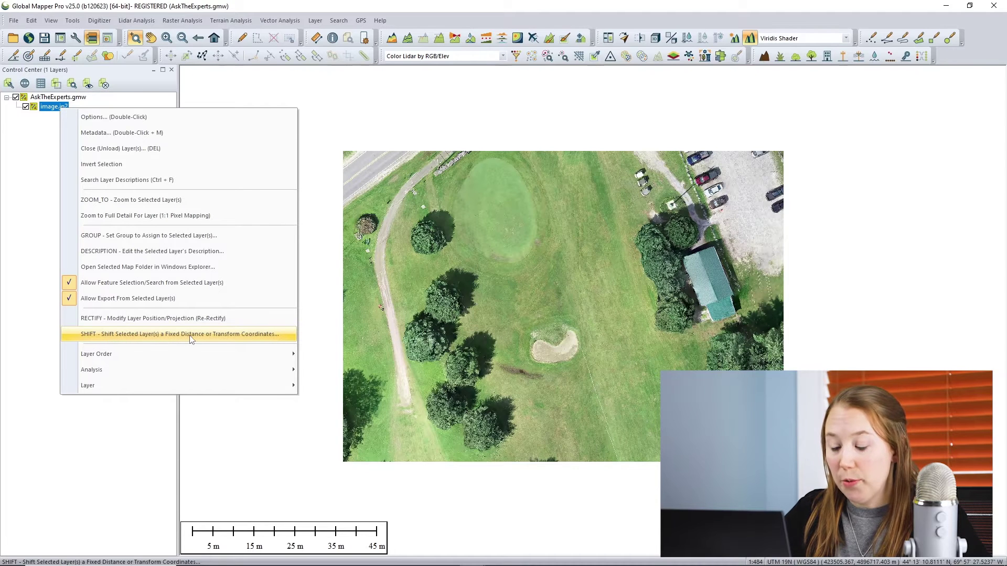
{"action": "left_click", "coordinate": [219, 340]}
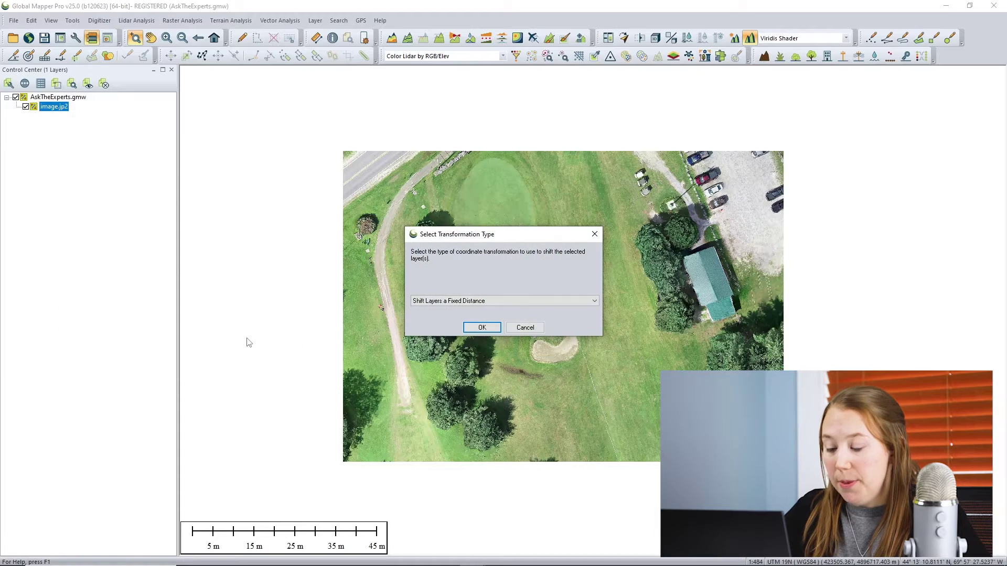
{"action": "left_click", "coordinate": [473, 303]}
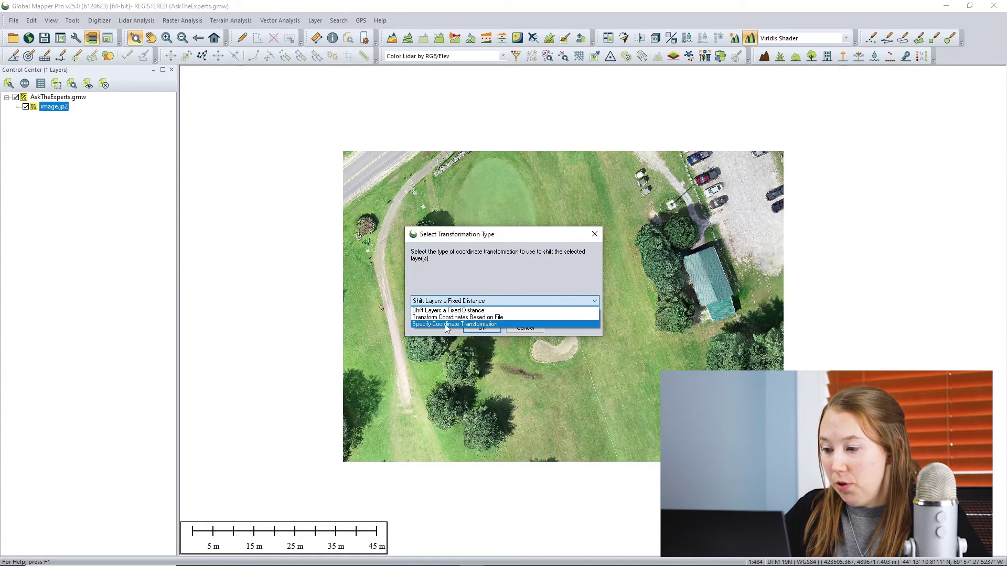
{"action": "left_click", "coordinate": [470, 325]}
{"action": "left_click", "coordinate": [481, 328]}
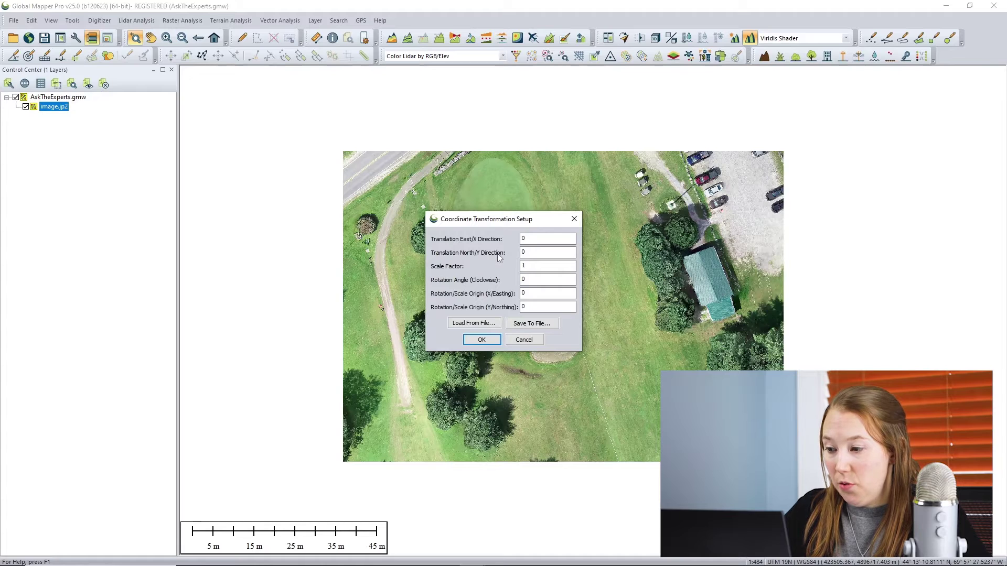
{"action": "double_click", "coordinate": [520, 279]}
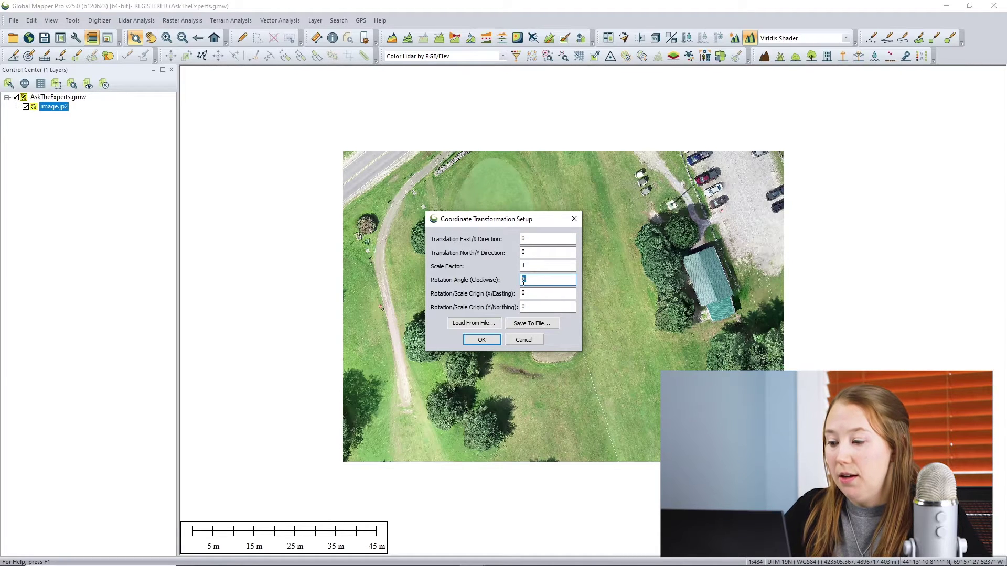
{"action": "left_click", "coordinate": [522, 292]}
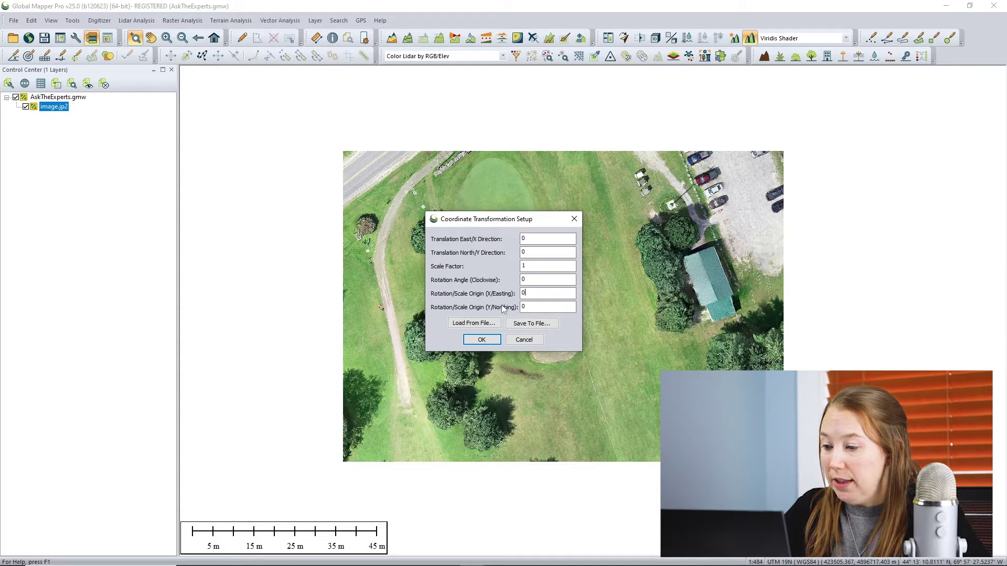
{"action": "left_click_drag", "start_coordinate": [524, 219], "coordinate": [379, 226]}
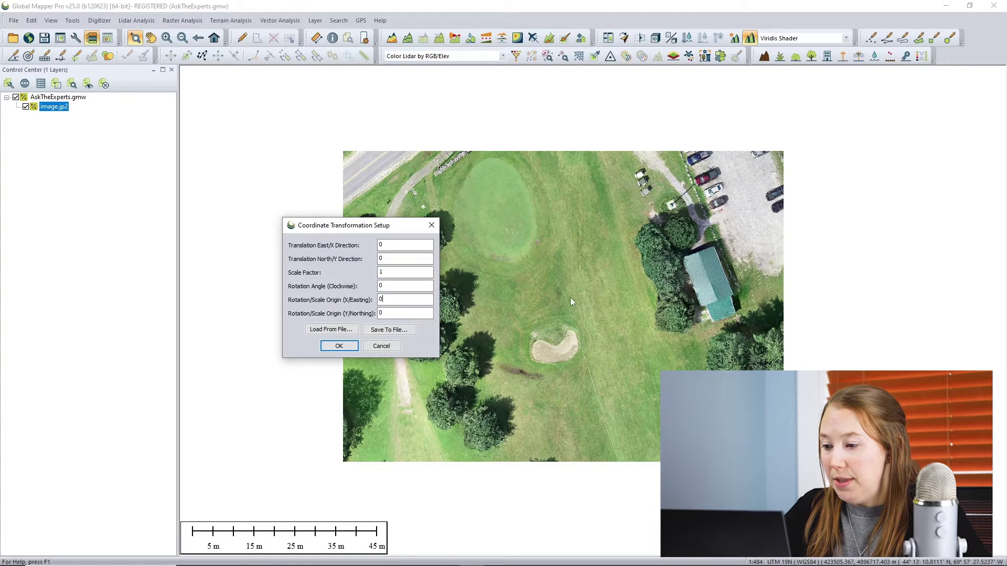
{"action": "left_click", "coordinate": [432, 226]}
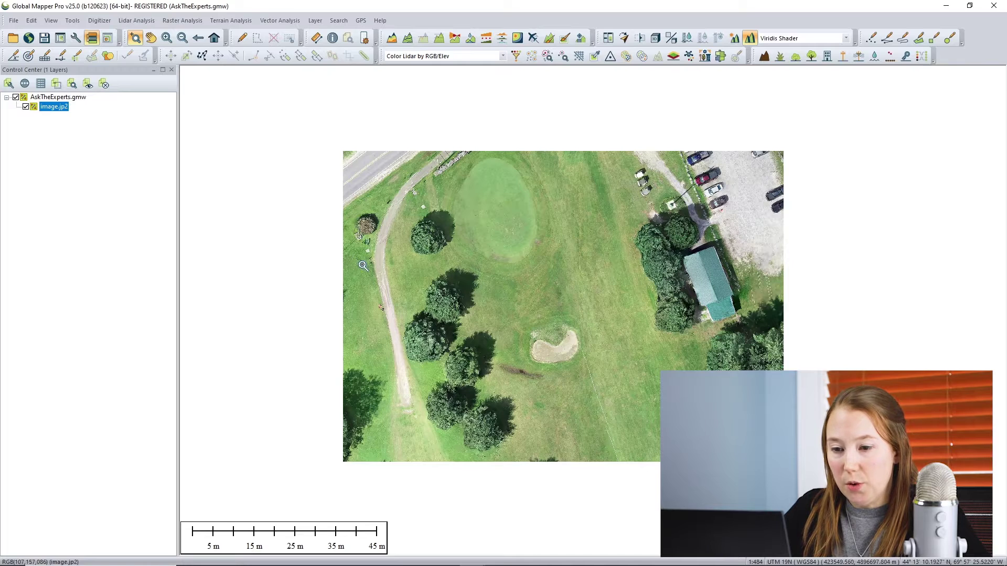
Create a rectangular coverage area from the image.jp2 layer's bounds and hide the image.jp2 layer
{"action": "right_click", "coordinate": [60, 113]}
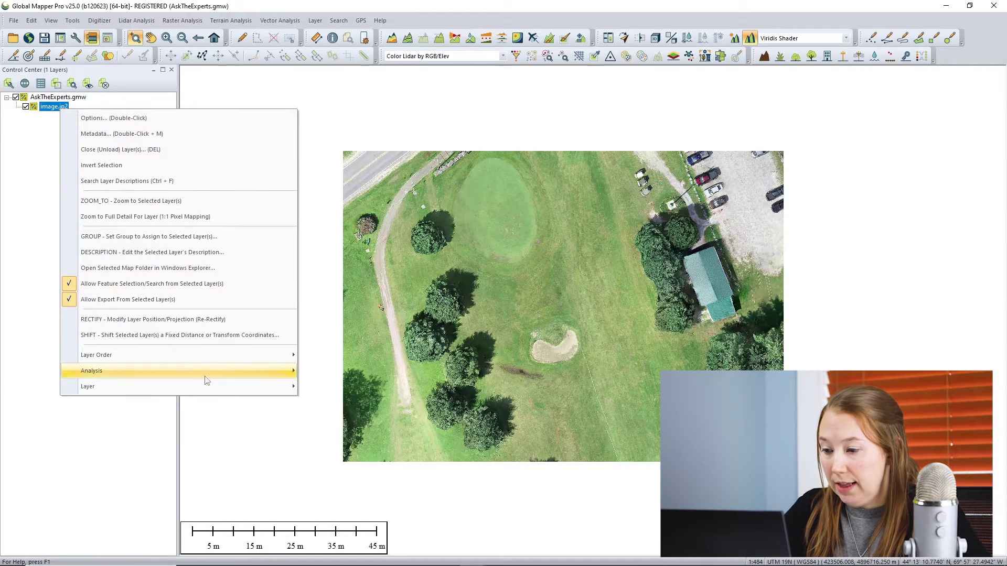
{"action": "mouse_move", "coordinate": [210, 386]}
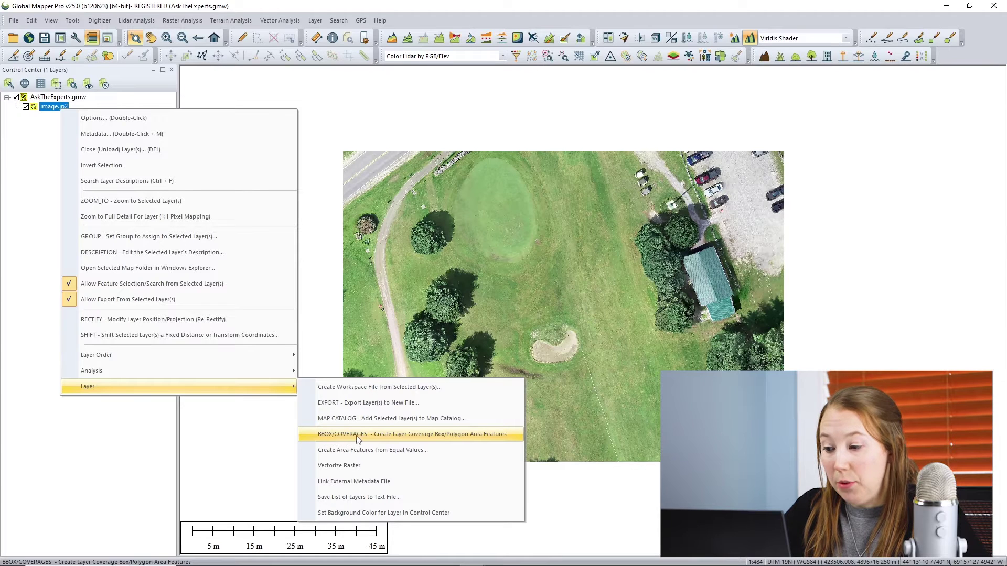
{"action": "left_click", "coordinate": [416, 435]}
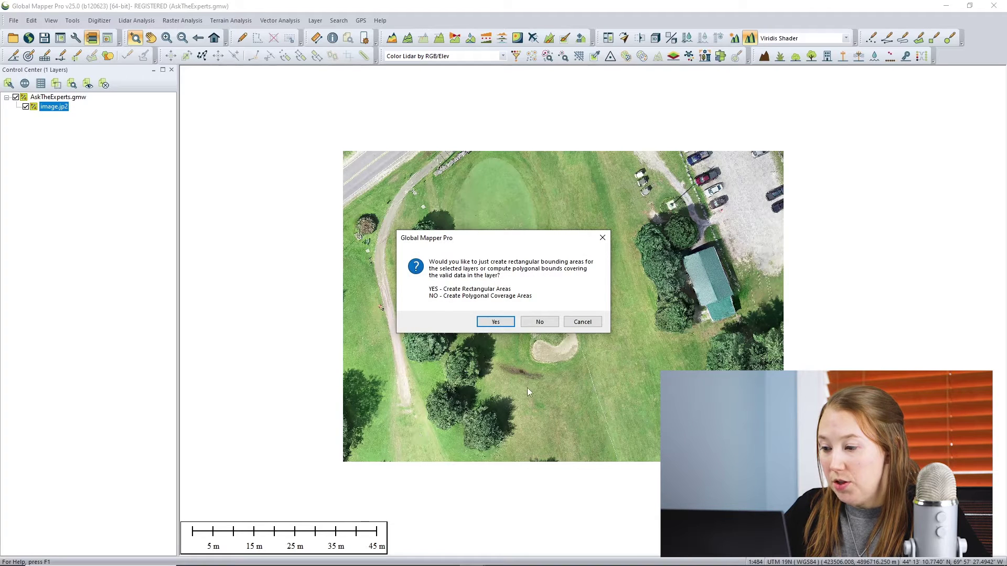
{"action": "left_click", "coordinate": [496, 322]}
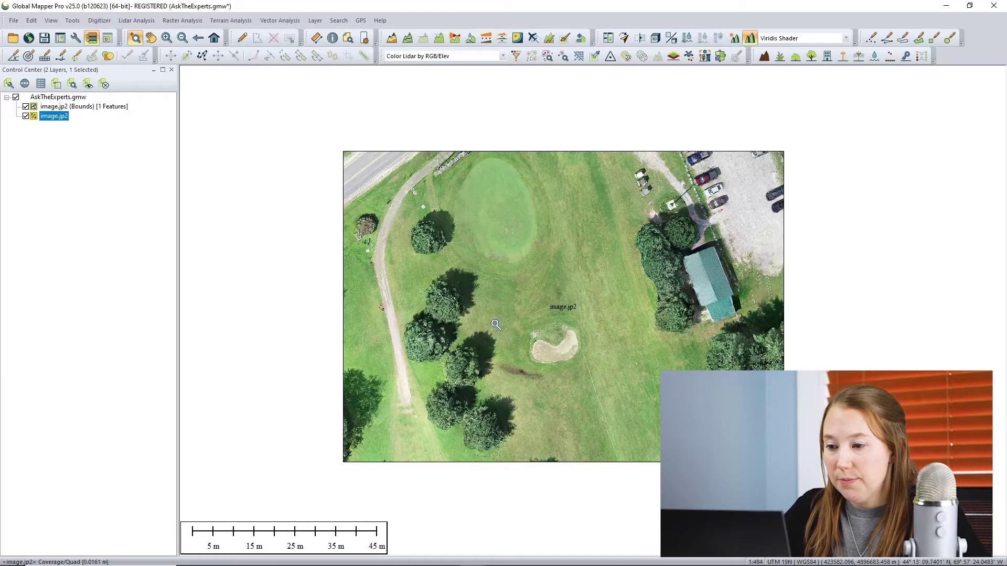
{"action": "left_click", "coordinate": [25, 116]}
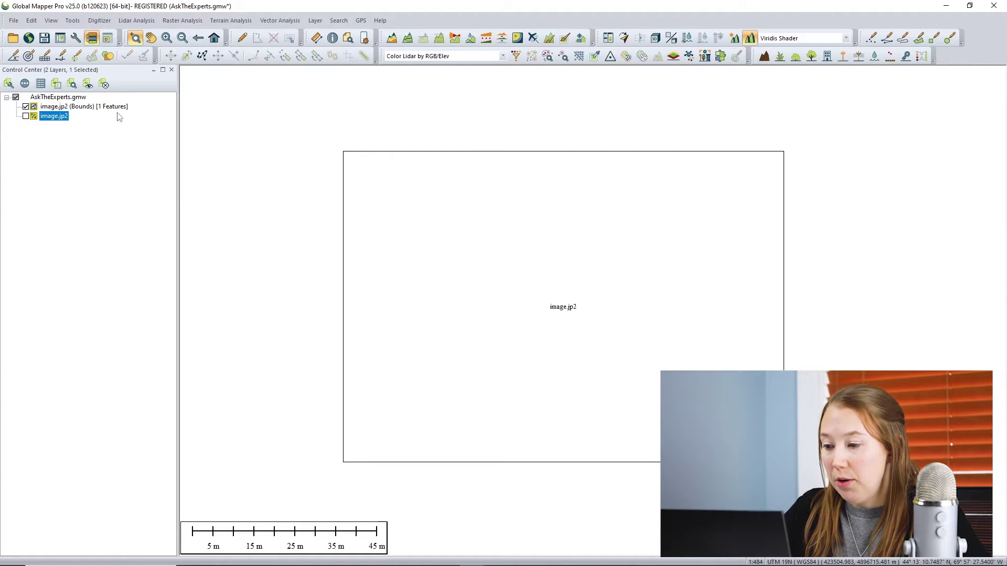
Create a point at the centroid of the rectangular bounds area, with the default centroid options, in a new layer named center
{"action": "left_click", "coordinate": [241, 38]}
{"action": "left_click", "coordinate": [384, 229]}
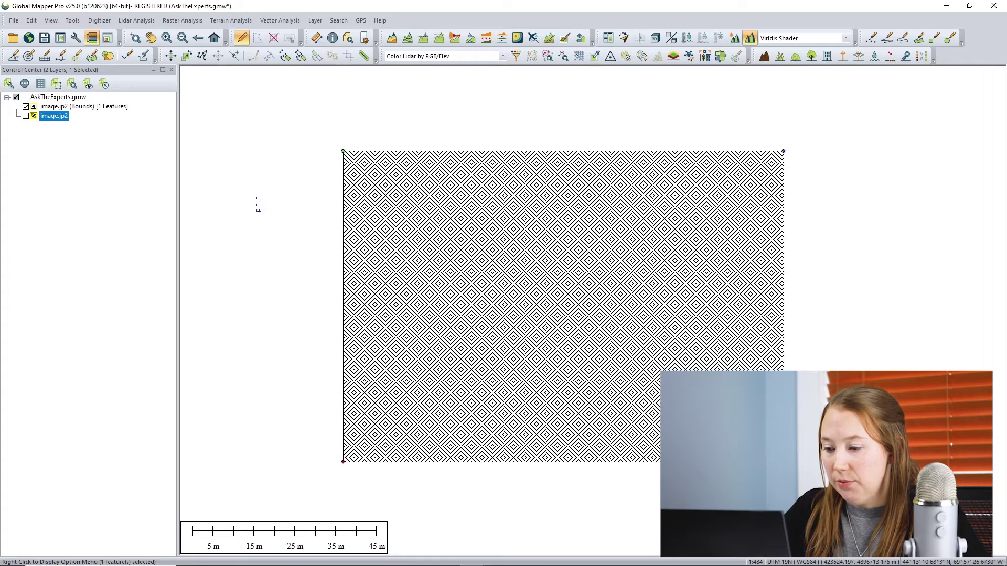
{"action": "right_click", "coordinate": [245, 204]}
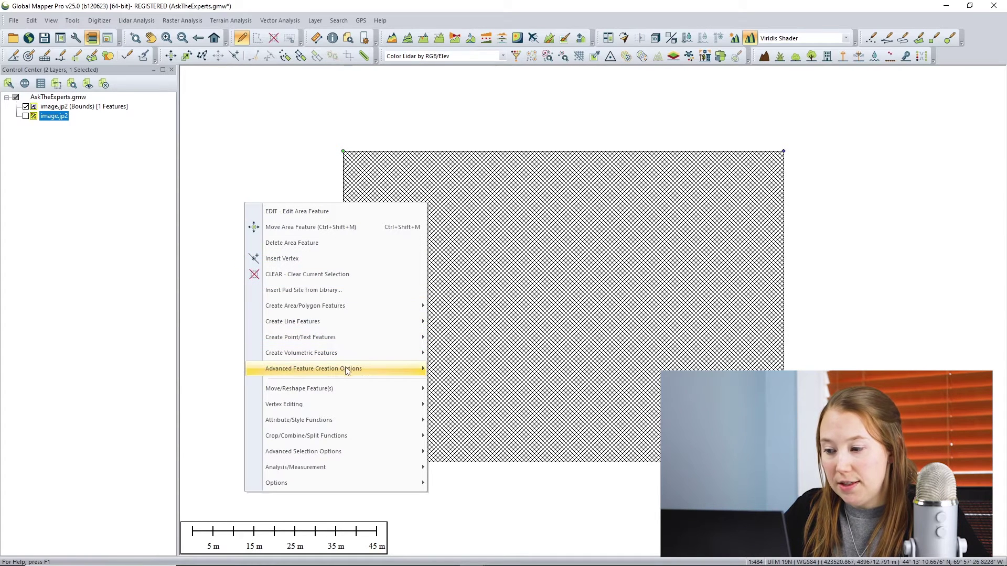
{"action": "mouse_move", "coordinate": [347, 371]}
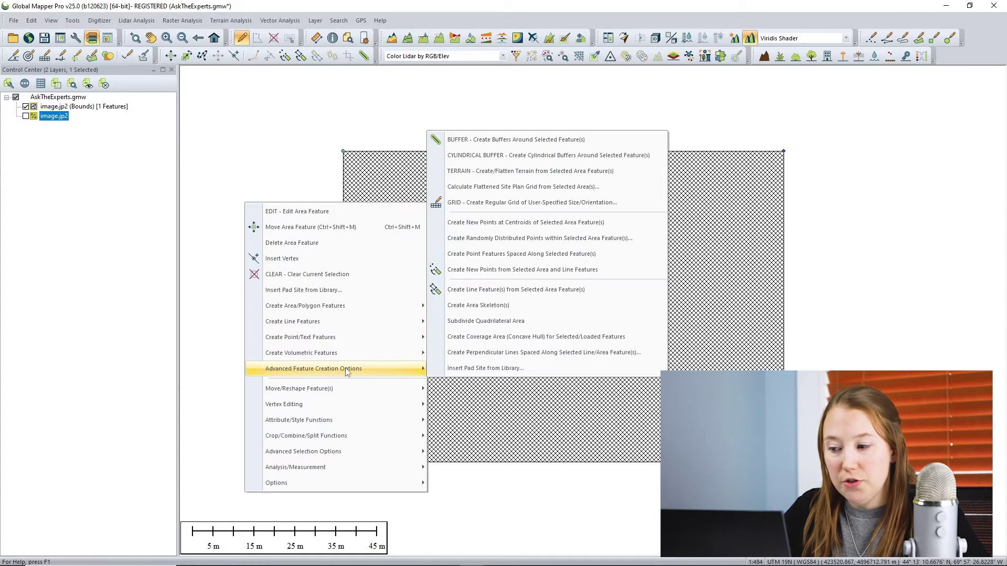
{"action": "left_click", "coordinate": [538, 223]}
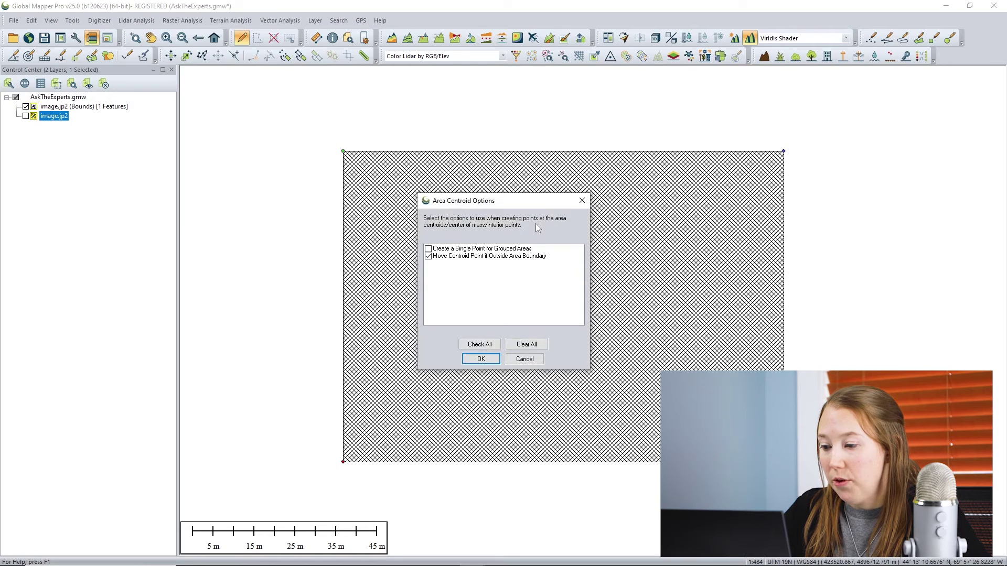
{"action": "left_click", "coordinate": [480, 359]}
{"action": "left_click", "coordinate": [409, 180]}
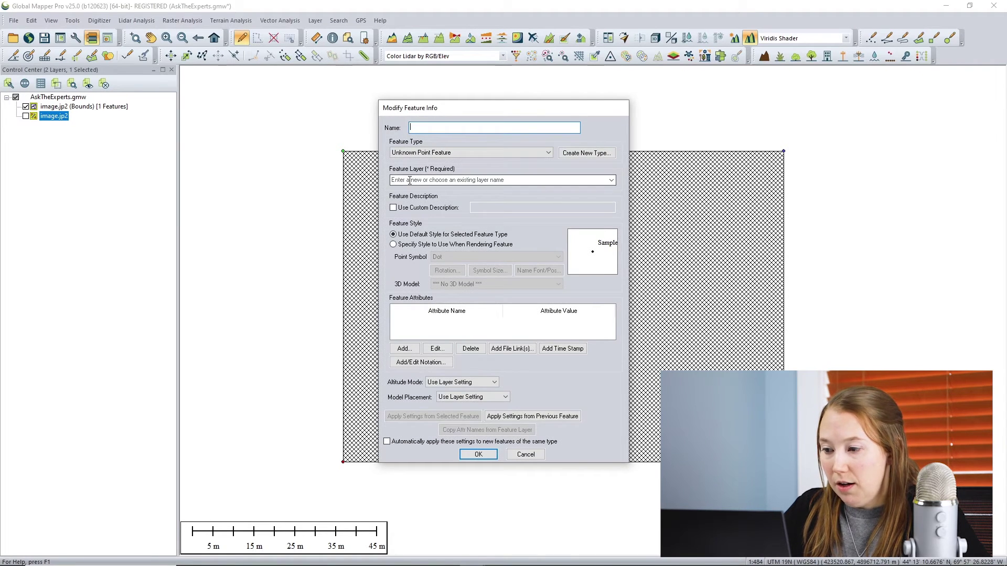
{"action": "type", "text": "center"}
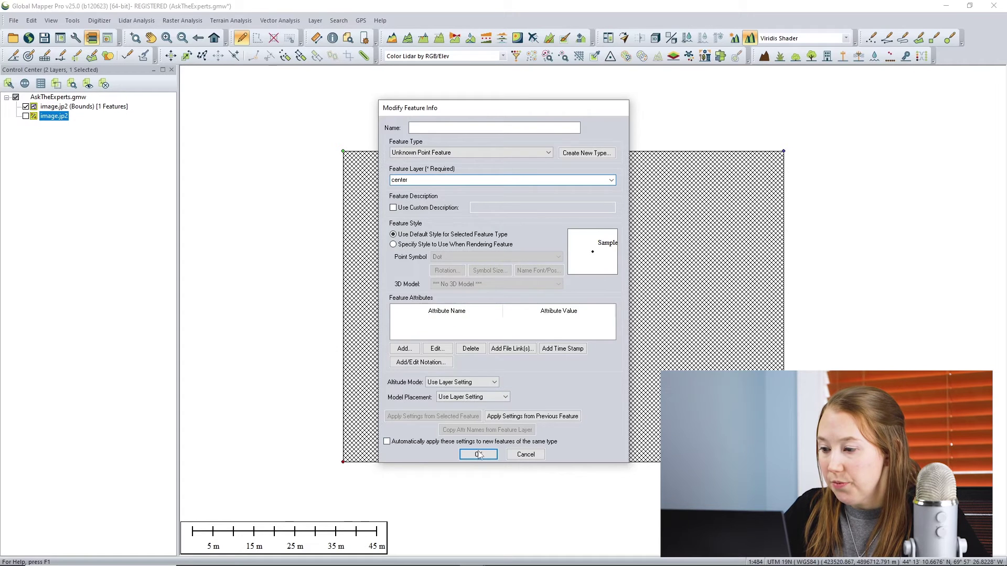
{"action": "left_click", "coordinate": [479, 454]}
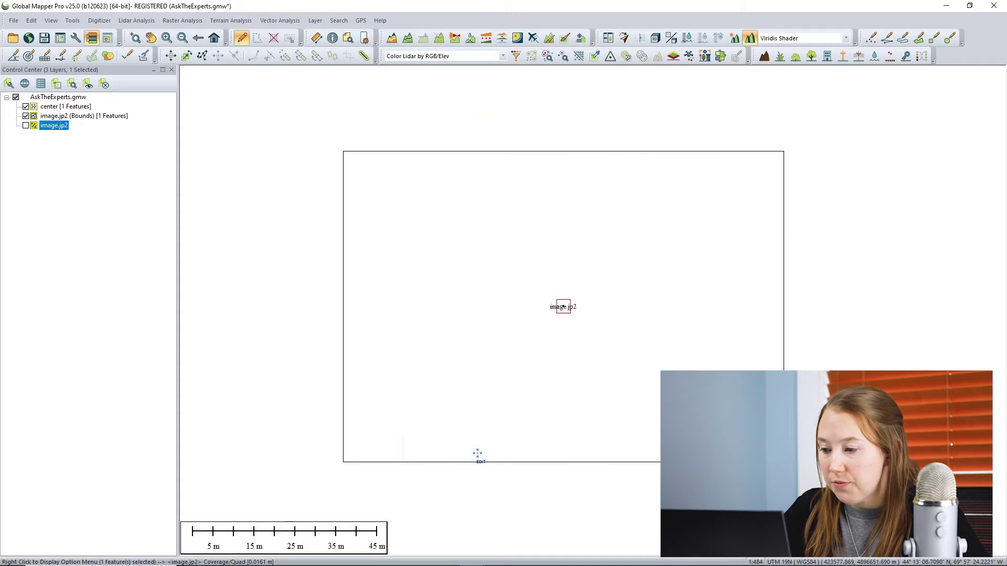
Compare the projection descriptions in the metadata of the center and image.jp2 layers
{"action": "right_click", "coordinate": [56, 108]}
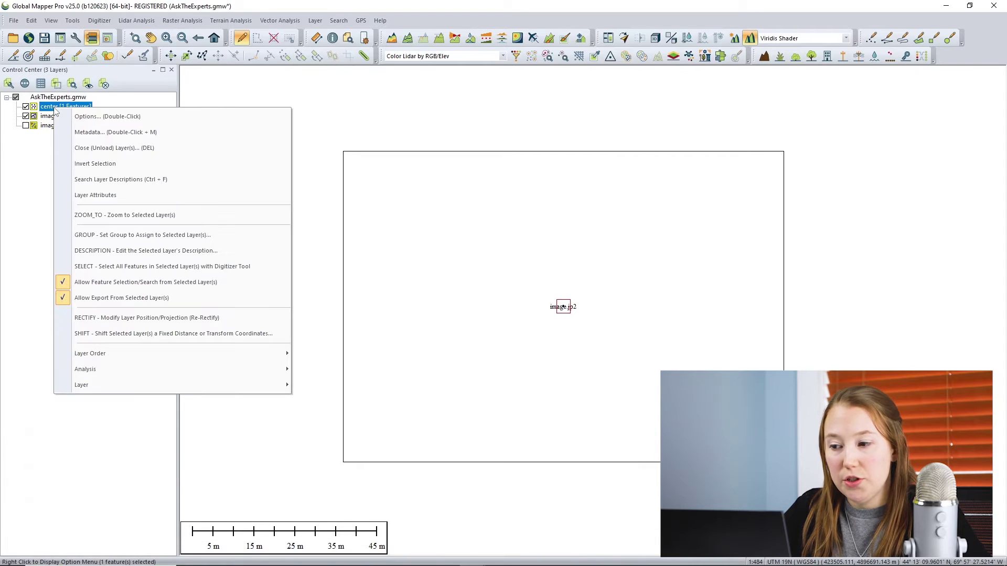
{"action": "left_click", "coordinate": [86, 134]}
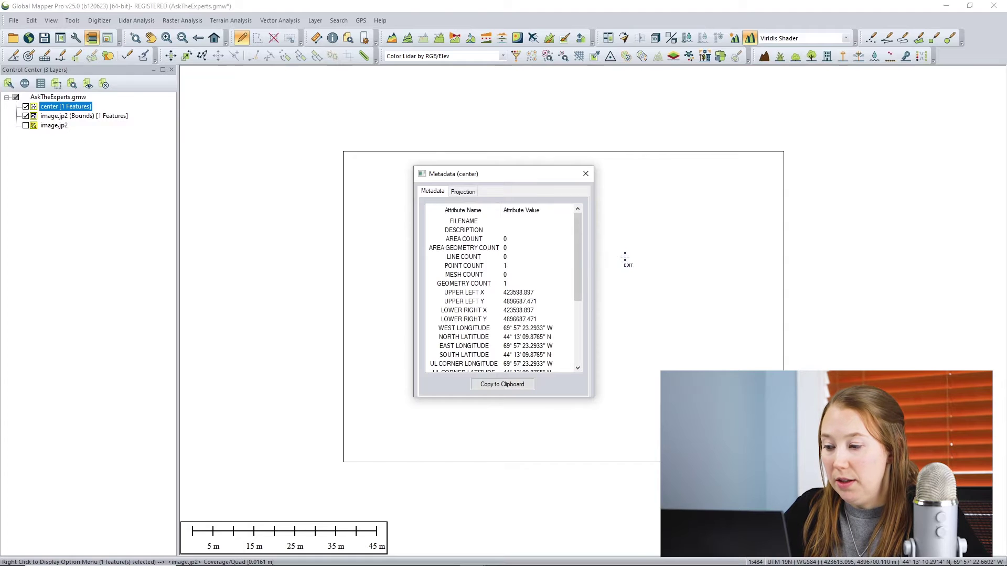
{"action": "left_click_drag", "start_coordinate": [579, 247], "coordinate": [580, 316]}
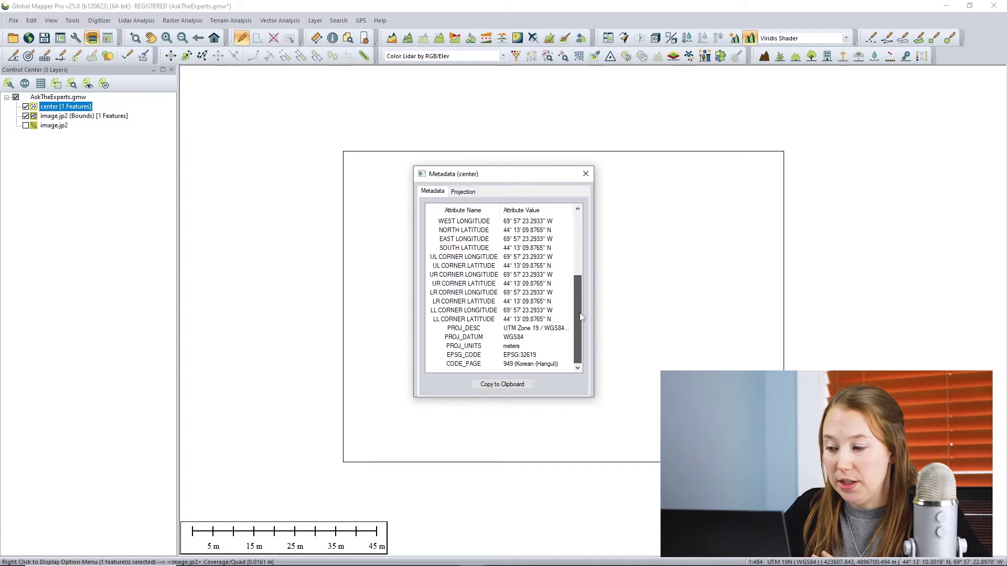
{"action": "left_click", "coordinate": [514, 330]}
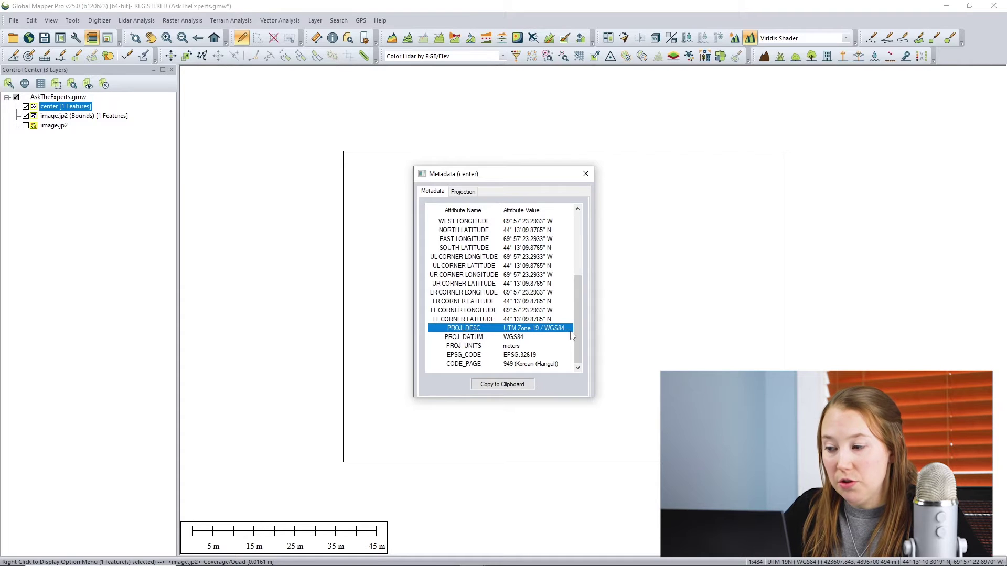
{"action": "left_click", "coordinate": [586, 174]}
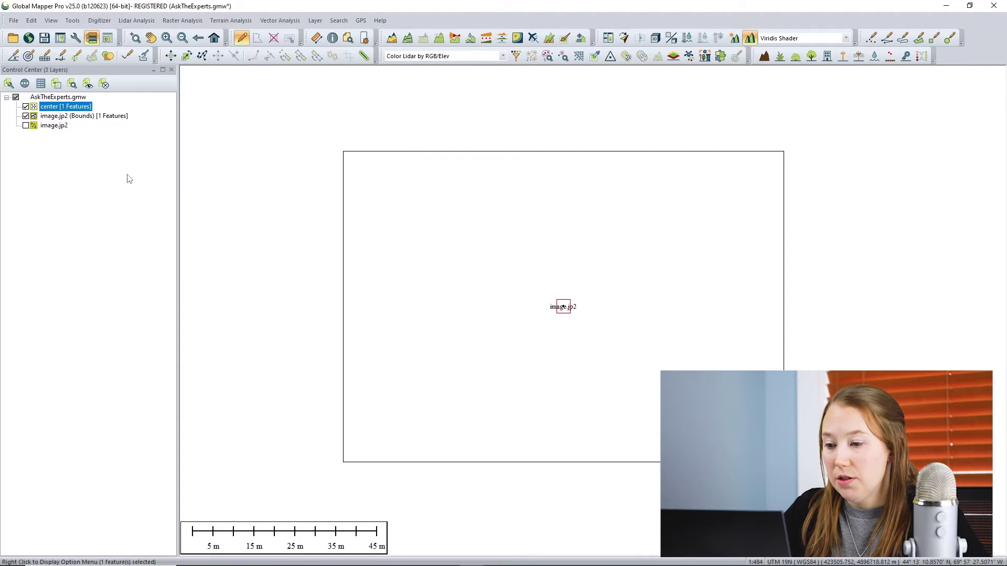
{"action": "double_click", "coordinate": [58, 127]}
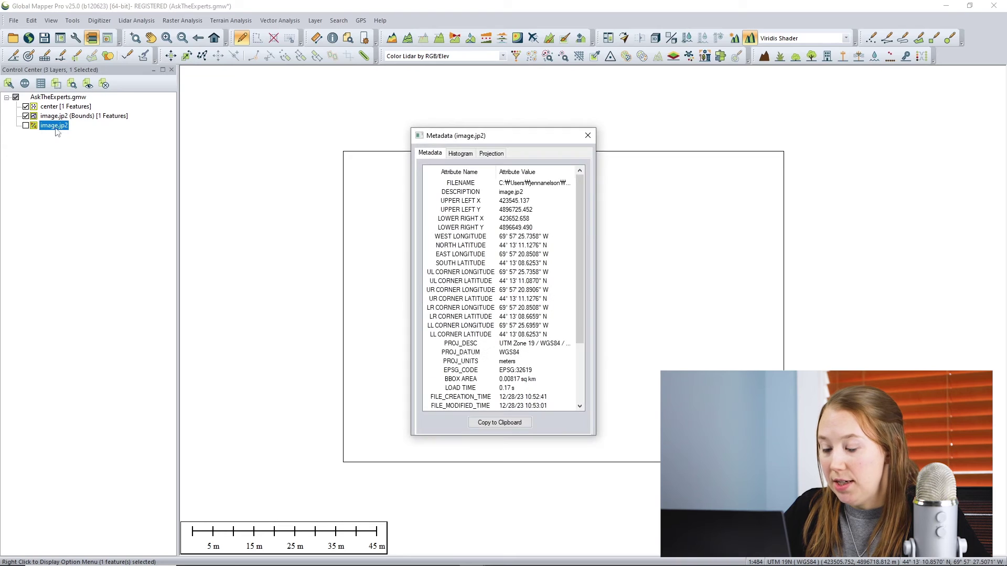
{"action": "left_click_drag", "start_coordinate": [580, 234], "coordinate": [580, 349]}
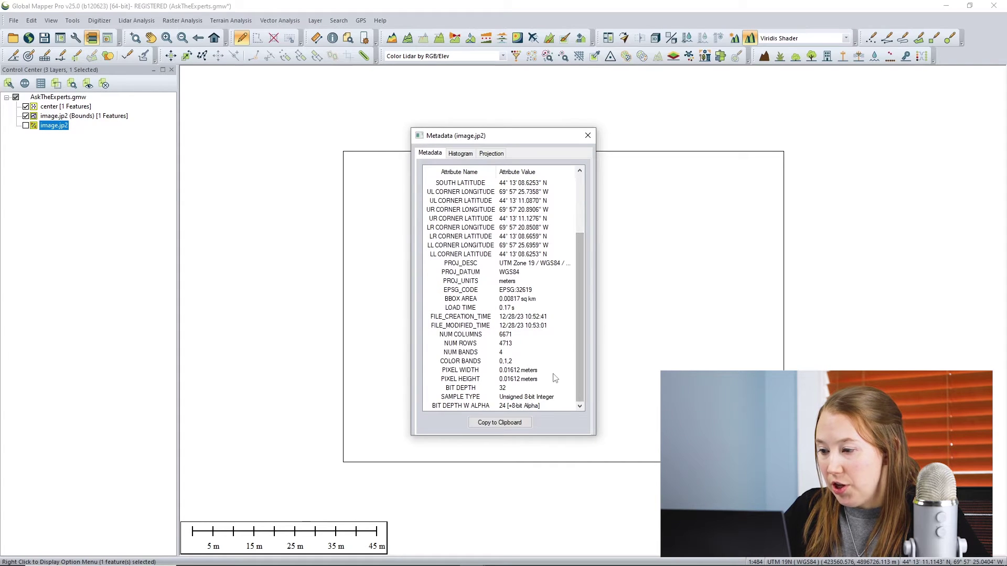
{"action": "left_click", "coordinate": [530, 264]}
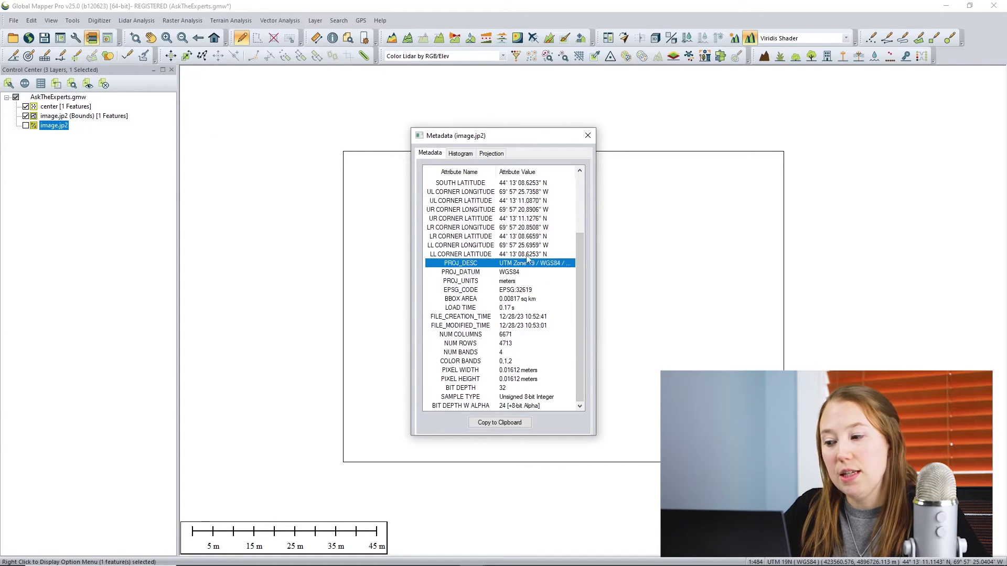
{"action": "left_click", "coordinate": [588, 135]}
Examine the upper left X and Y coordinates in the center layer's metadata
{"action": "left_click", "coordinate": [66, 107]}
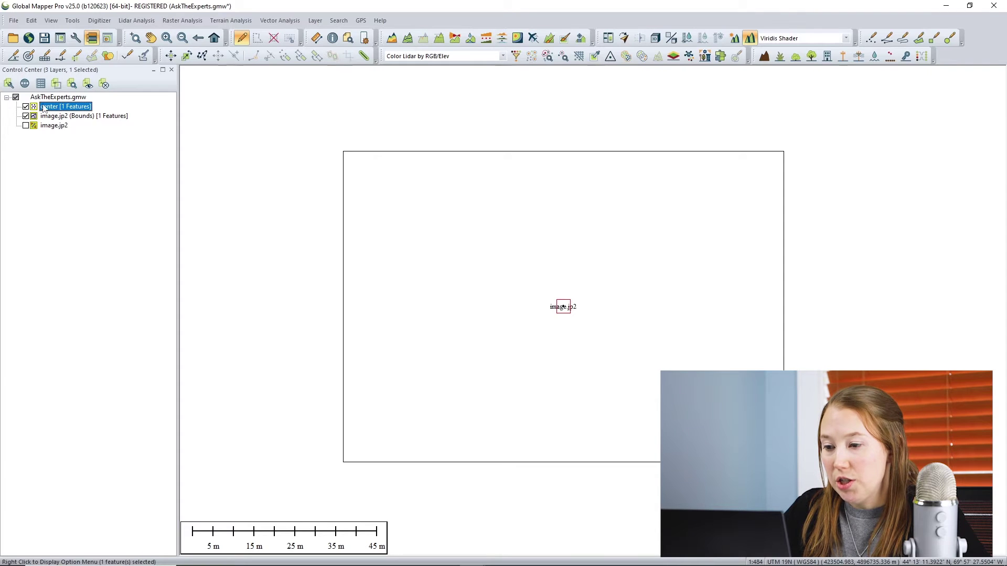
{"action": "left_click", "coordinate": [50, 98]}
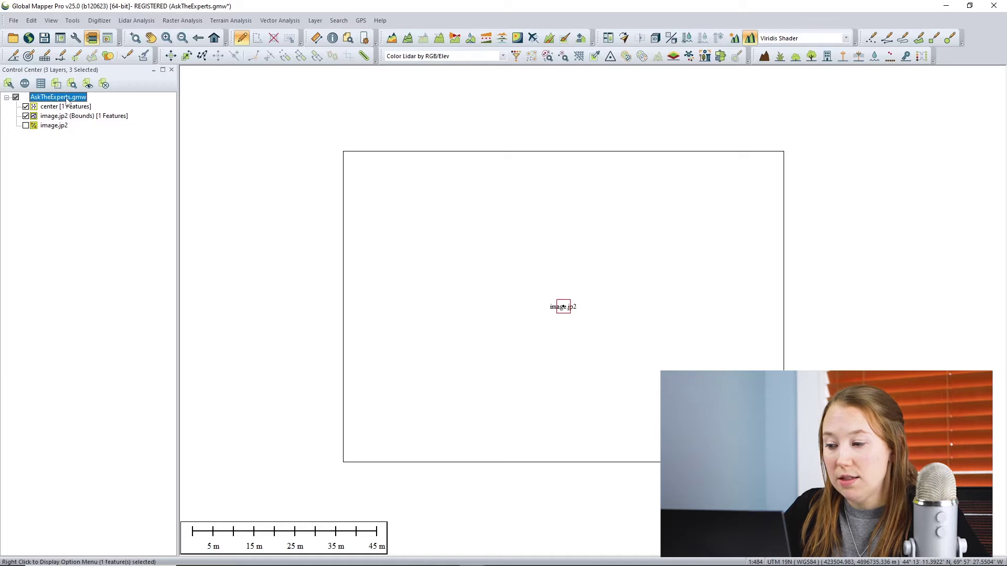
{"action": "left_click", "coordinate": [64, 108]}
{"action": "double_click", "coordinate": [63, 108]}
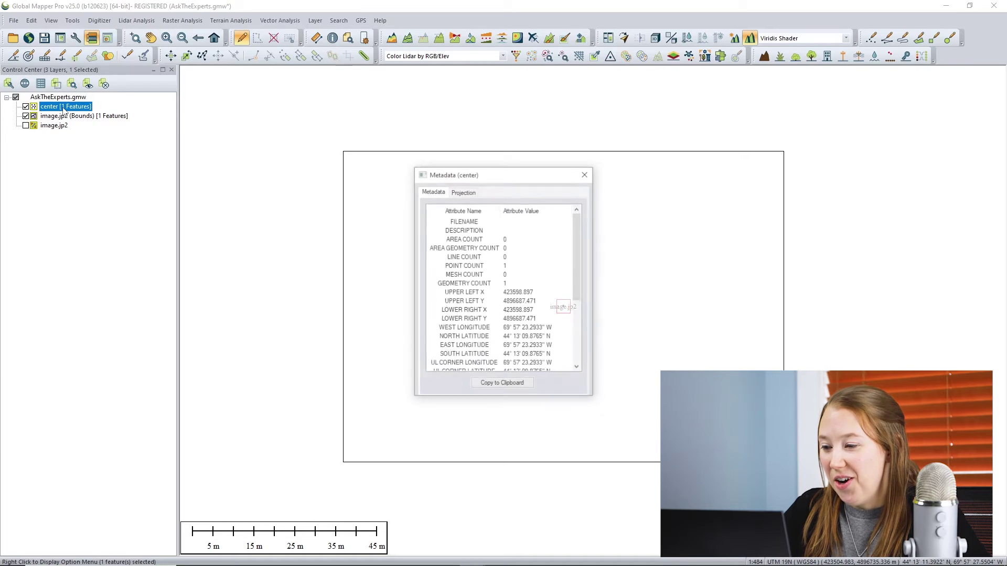
{"action": "left_click", "coordinate": [526, 294]}
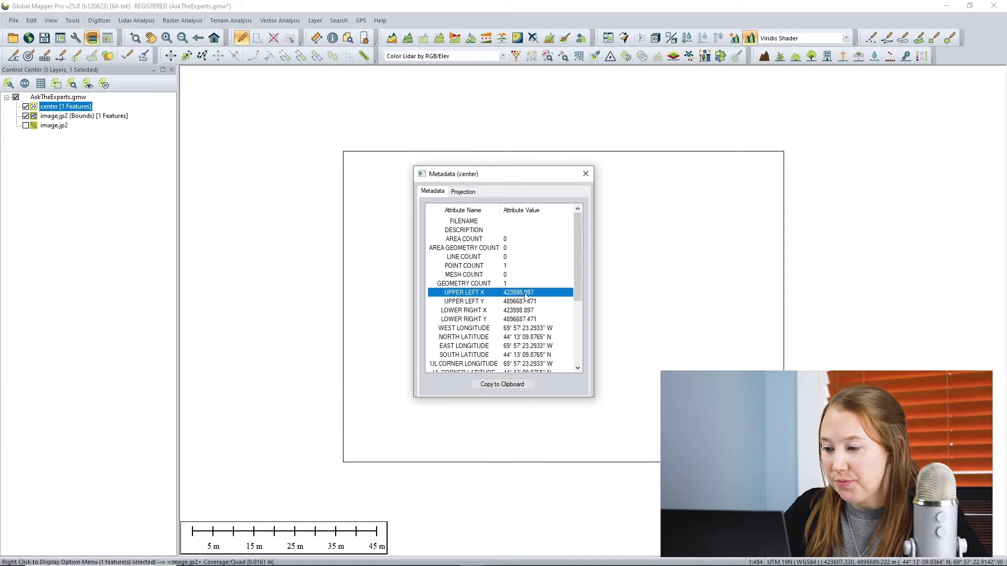
{"action": "left_click", "coordinate": [514, 302]}
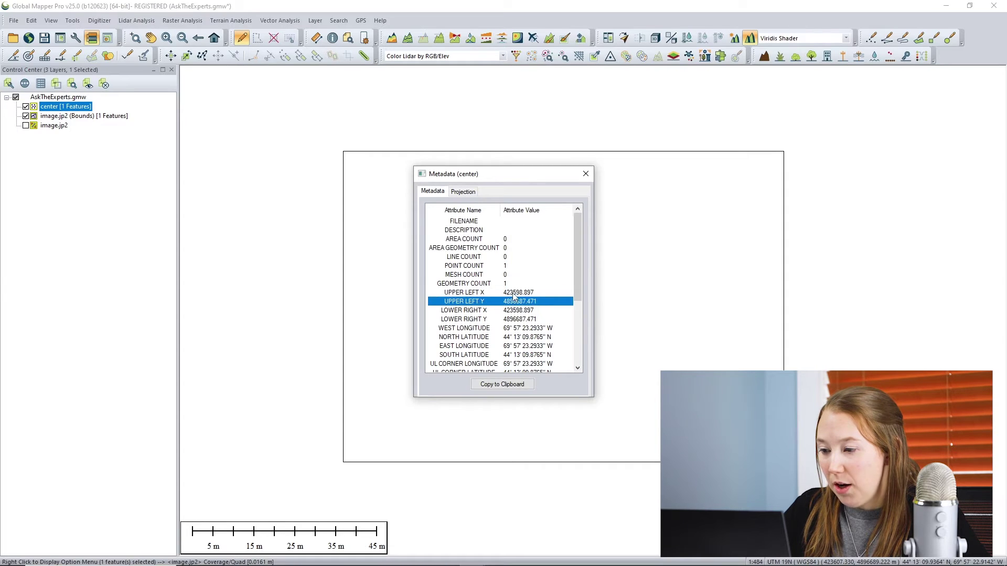
{"action": "left_click", "coordinate": [515, 296]}
{"action": "left_click", "coordinate": [516, 301]}
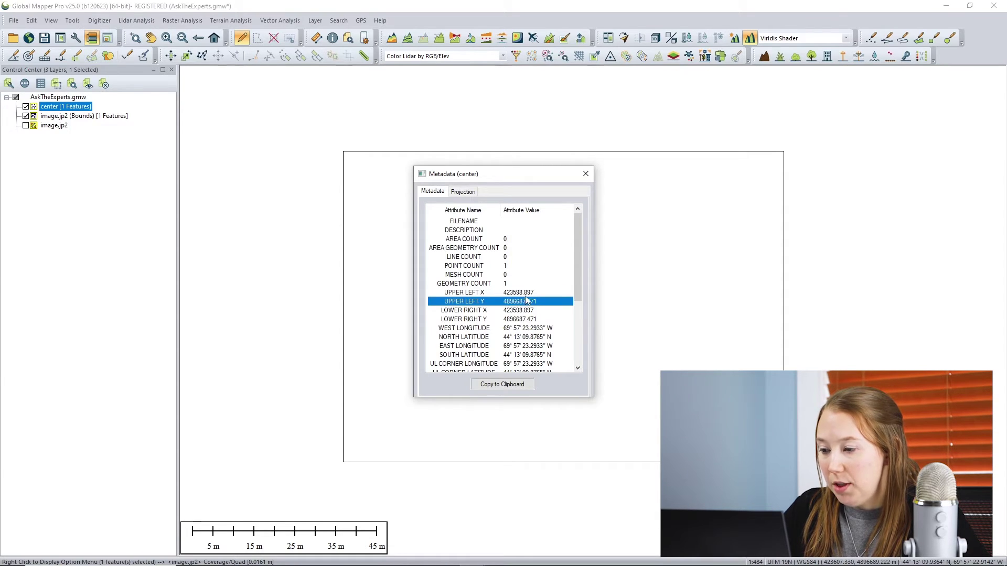
{"action": "left_click", "coordinate": [529, 296]}
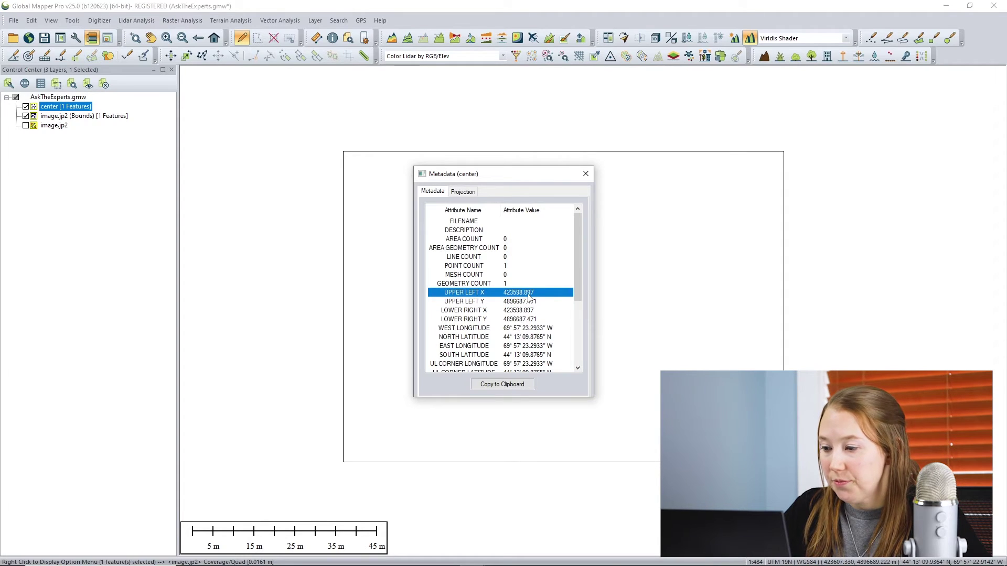
Close the center layer's metadata, show the image.jp2 layer and hide the center layer
{"action": "left_click", "coordinate": [588, 179]}
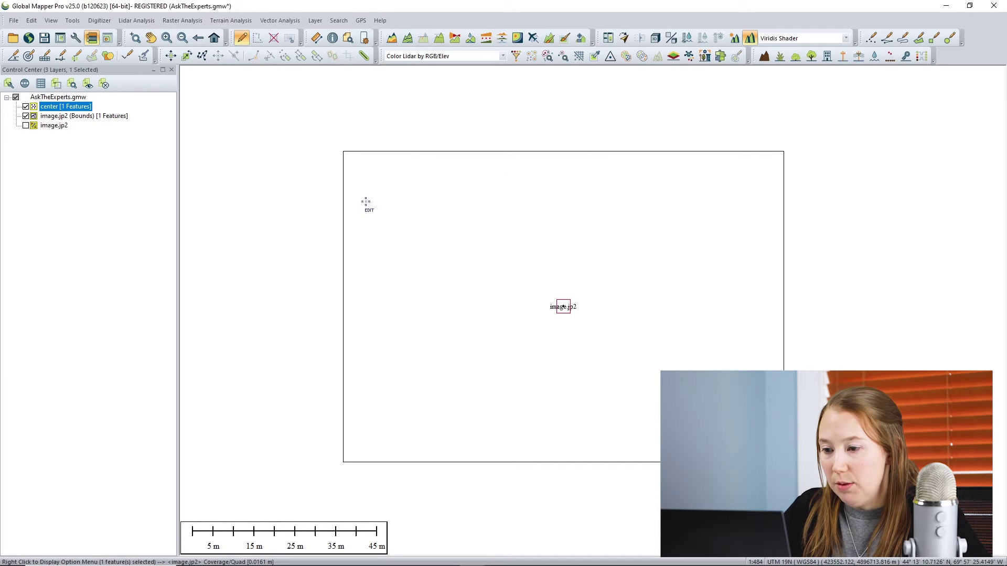
{"action": "left_click", "coordinate": [34, 125]}
{"action": "left_click", "coordinate": [26, 126]}
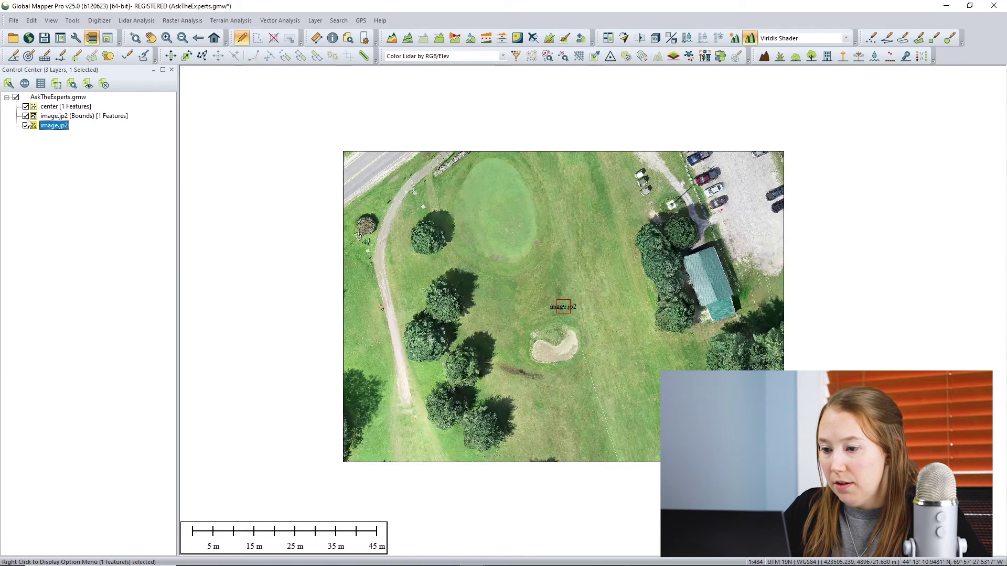
{"action": "left_click", "coordinate": [25, 106]}
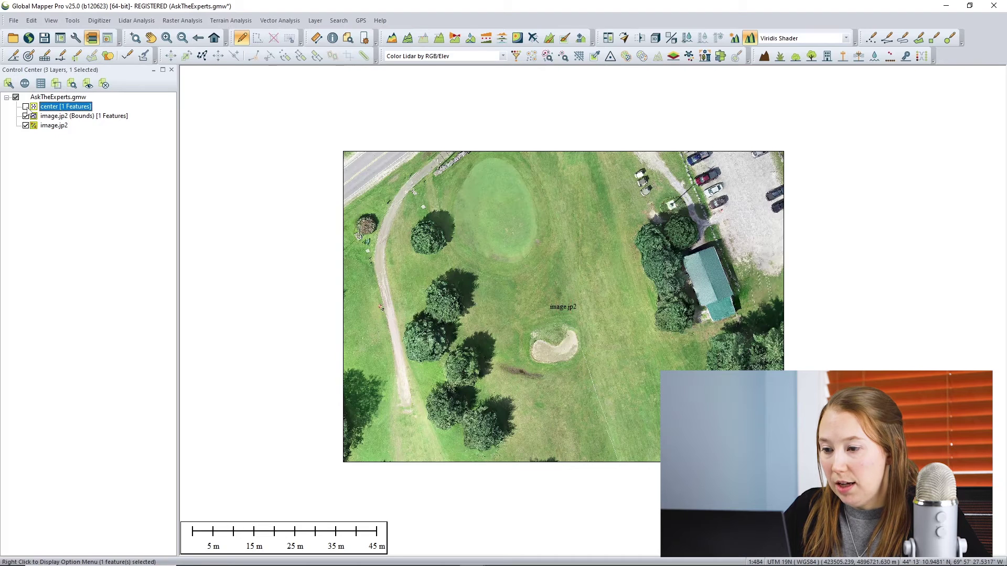
Start shifting the image.jp2 layer with the Specify Coordinate Transformation type
{"action": "left_click", "coordinate": [54, 126]}
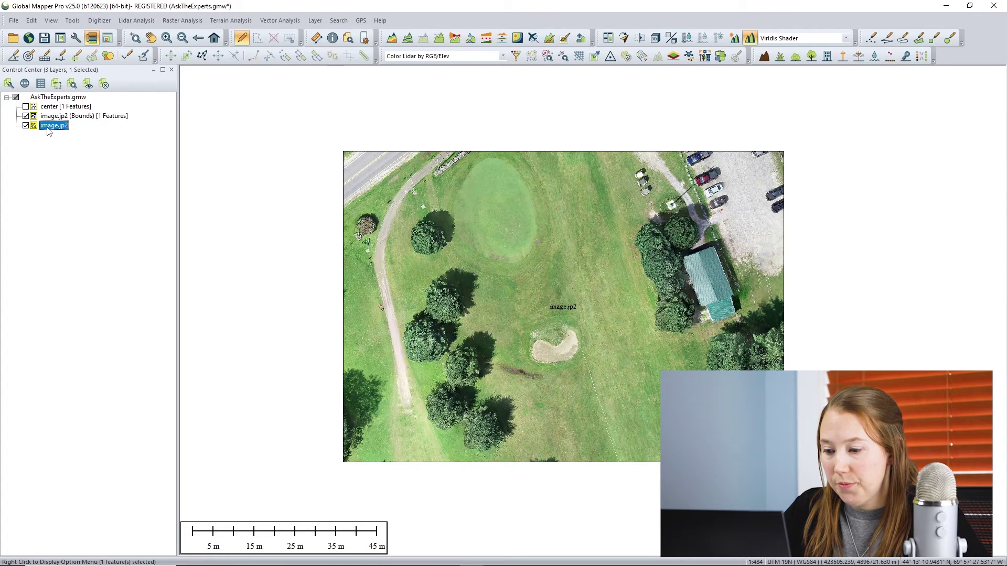
{"action": "right_click", "coordinate": [48, 128]}
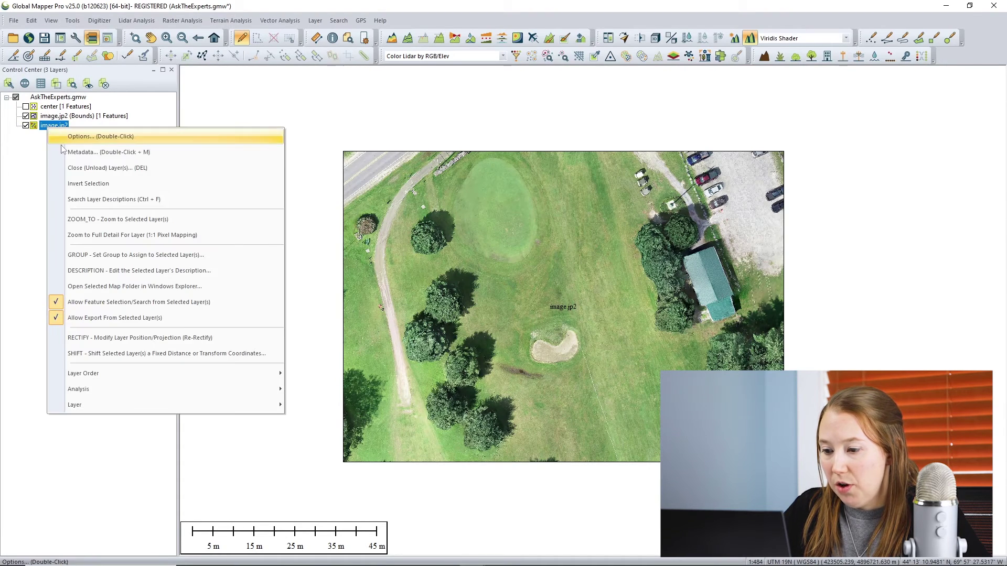
{"action": "left_click", "coordinate": [120, 353]}
{"action": "left_click", "coordinate": [454, 302]}
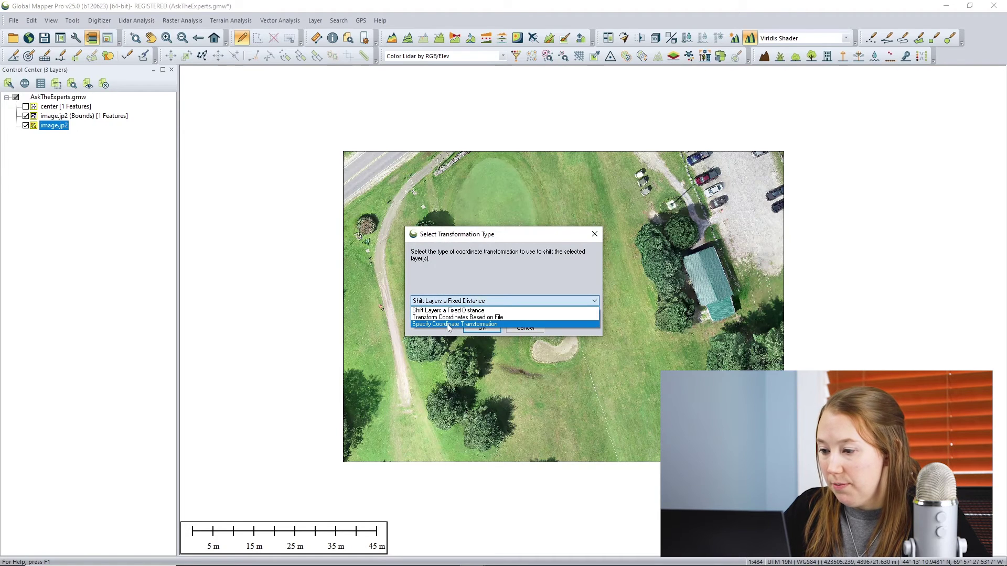
{"action": "left_click", "coordinate": [447, 324]}
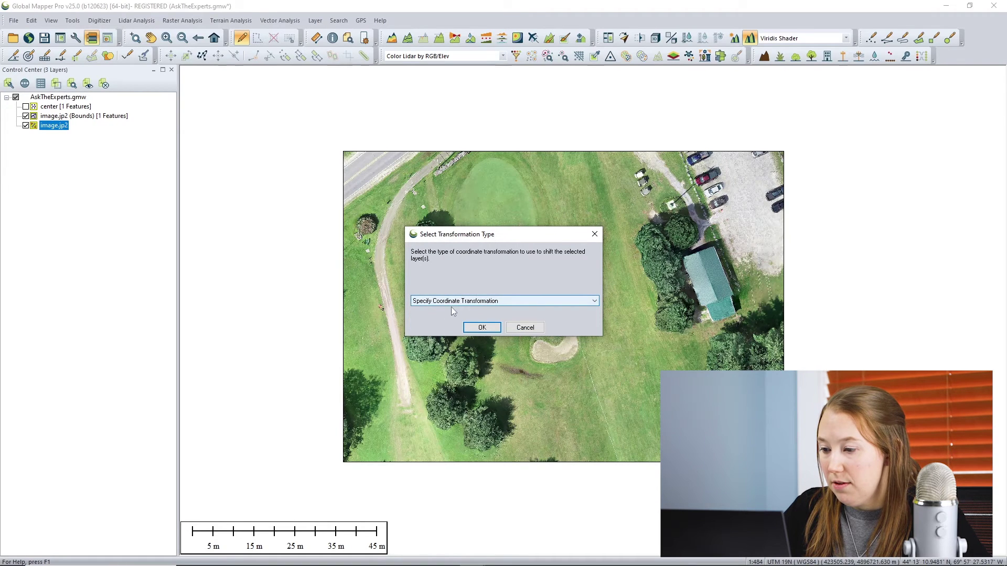
{"action": "left_click", "coordinate": [481, 327]}
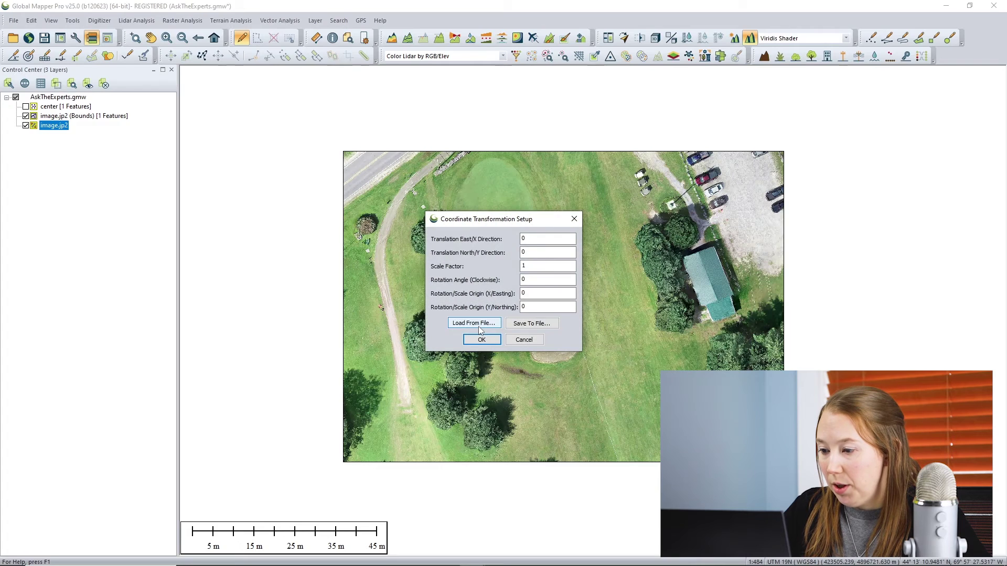
{"action": "left_click", "coordinate": [475, 323]}
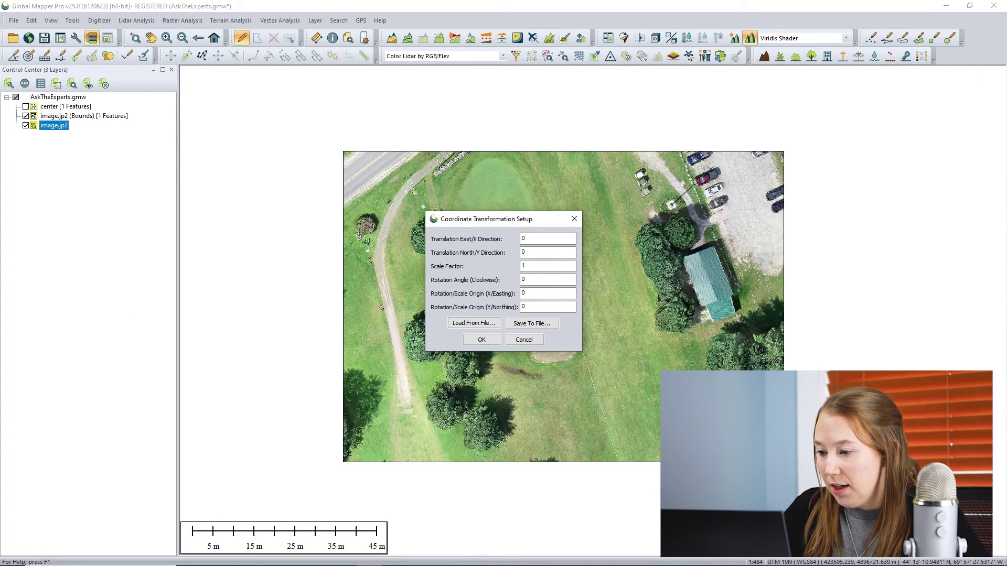
Set the rotation/scale origin to X/Easting 423598.897 and Y/Northing 4896687.471
{"action": "double_click", "coordinate": [524, 293]}
{"action": "type", "text": "423598.897"}
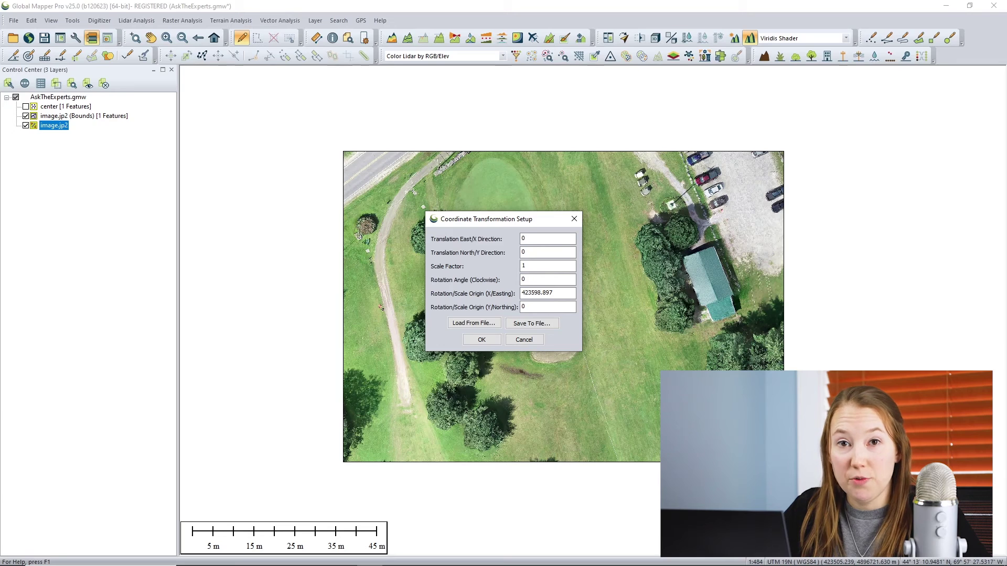
{"action": "double_click", "coordinate": [534, 307]}
{"action": "type", "text": "4896687.471"}
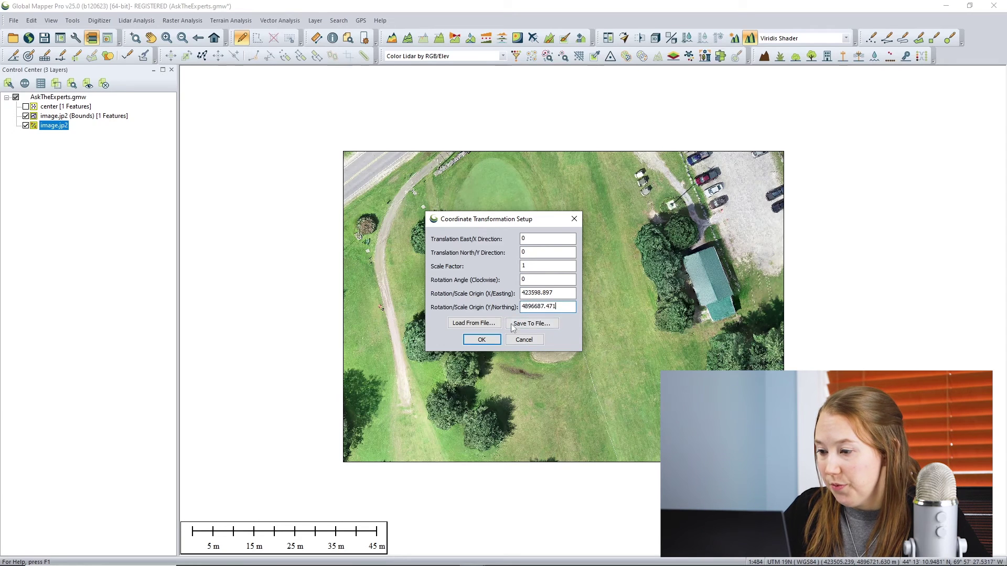
Apply a clockwise rotation angle of 30 to the image.jp2 layer and hide the image.jp2 (Bounds) layer
{"action": "double_click", "coordinate": [518, 280]}
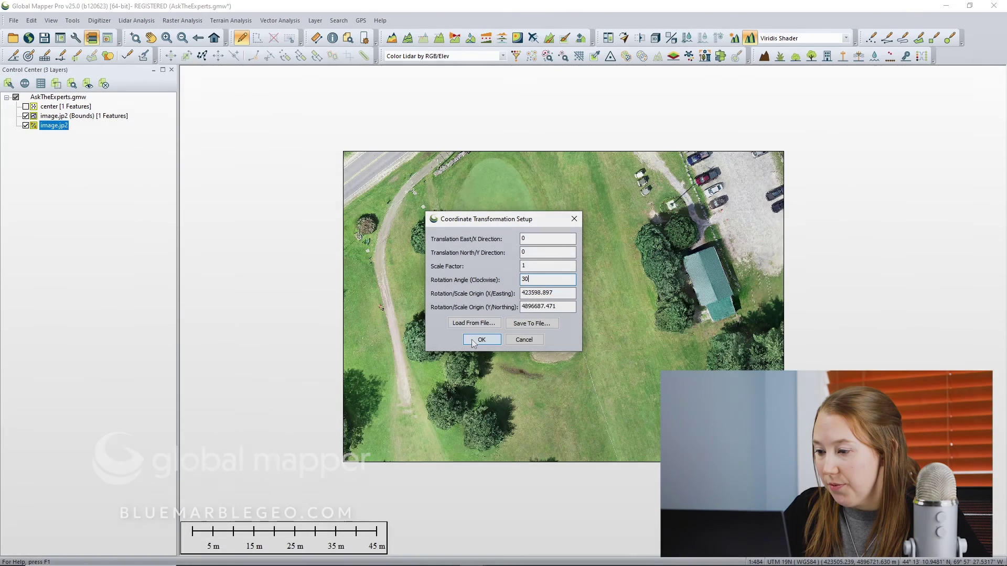
{"action": "left_click", "coordinate": [471, 340]}
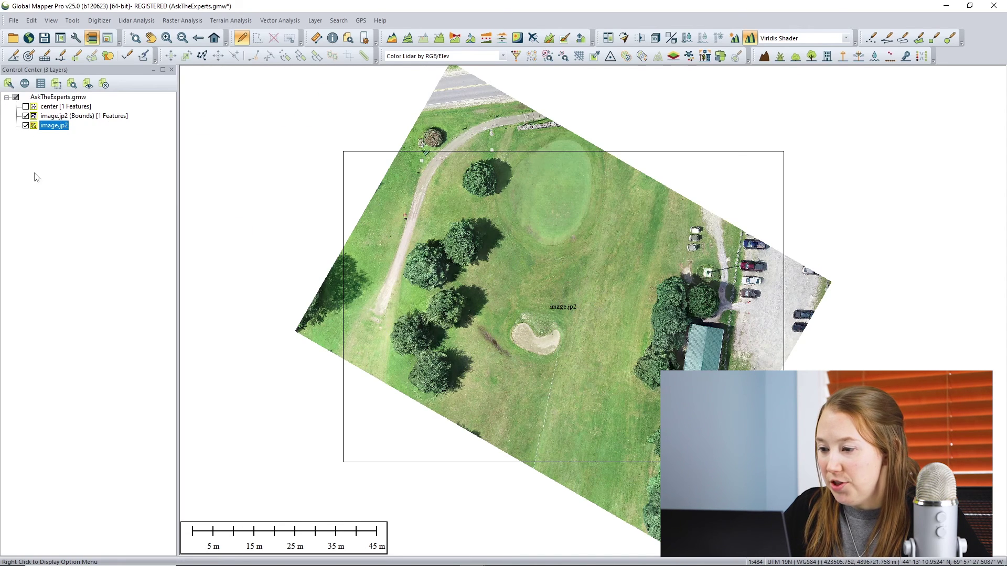
{"action": "left_click", "coordinate": [25, 115]}
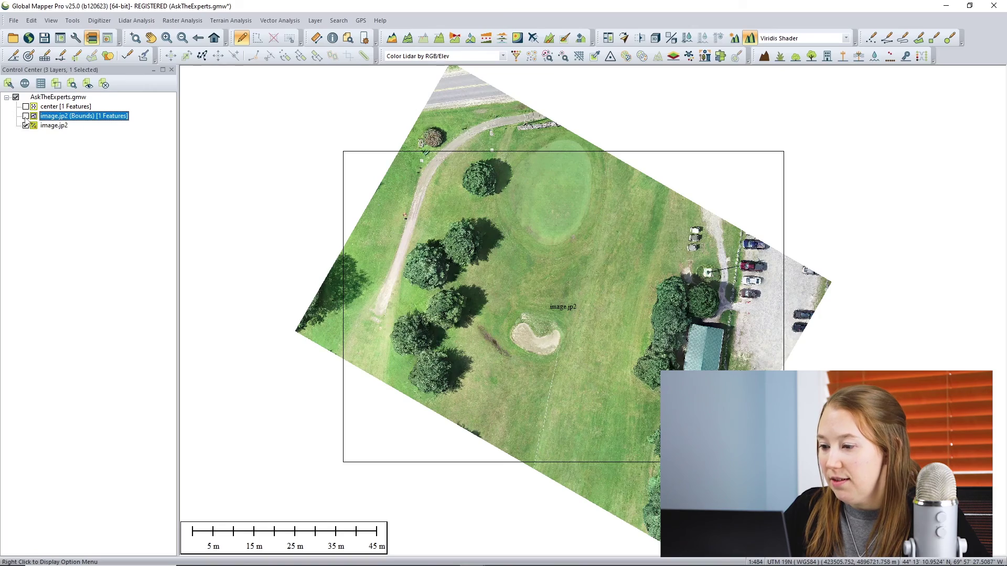